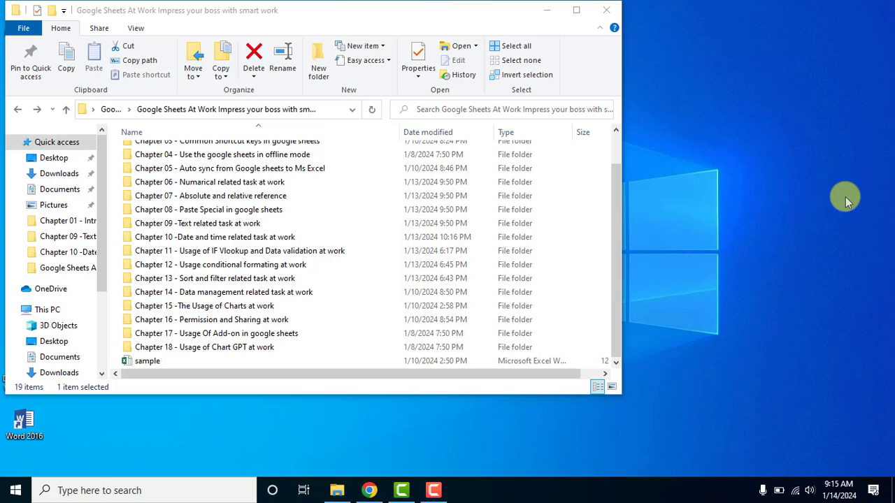
- Switch to Google Sheets in Chrome and upload the IF and Vlookup workbook from the Chapter 11 course folder on the Desktop
{"action": "left_click", "coordinate": [369, 490]}
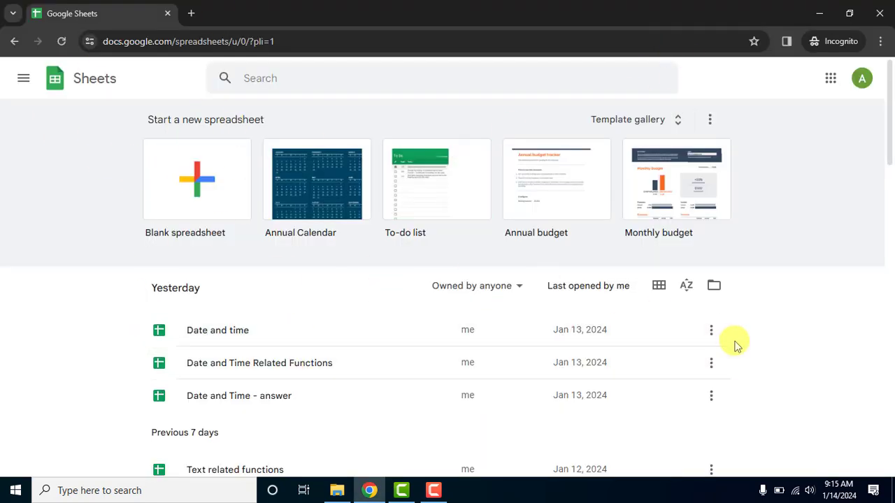
{"action": "left_click", "coordinate": [714, 287]}
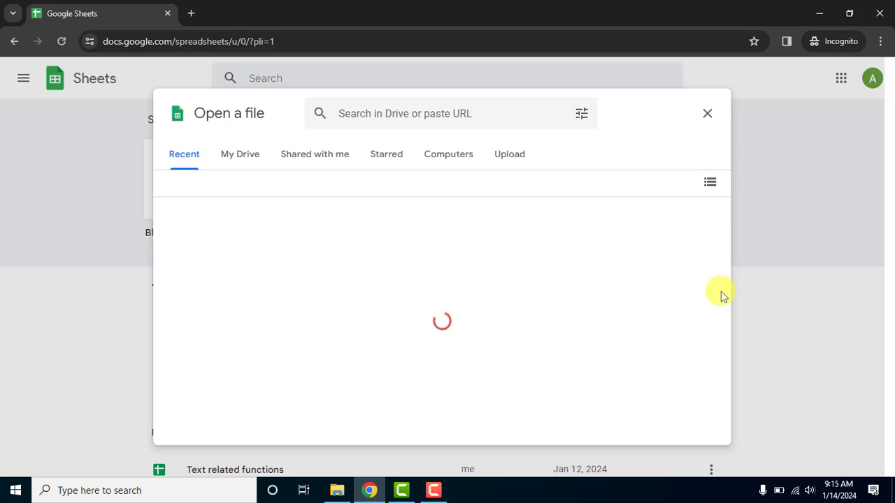
{"action": "left_click", "coordinate": [509, 156]}
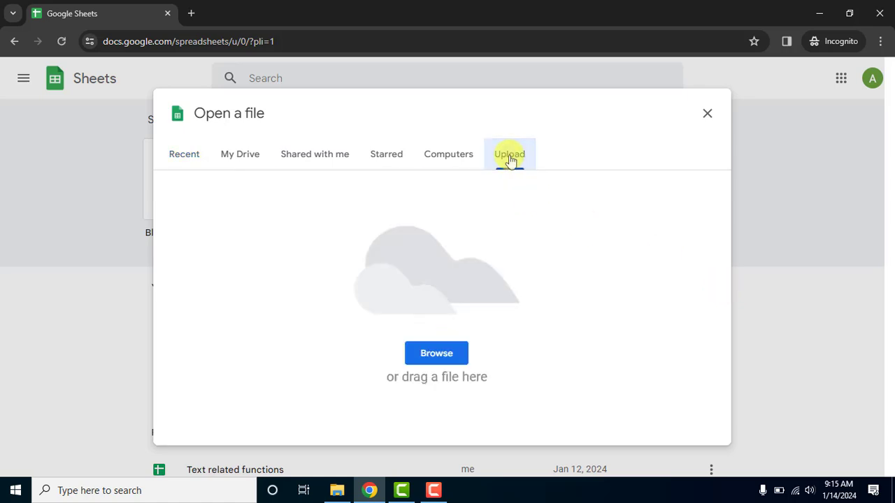
{"action": "left_click", "coordinate": [445, 355]}
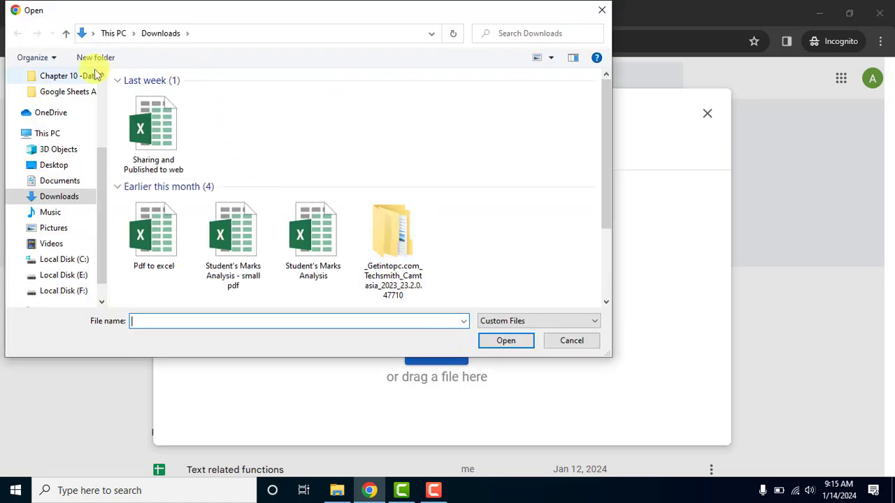
{"action": "left_click", "coordinate": [53, 166]}
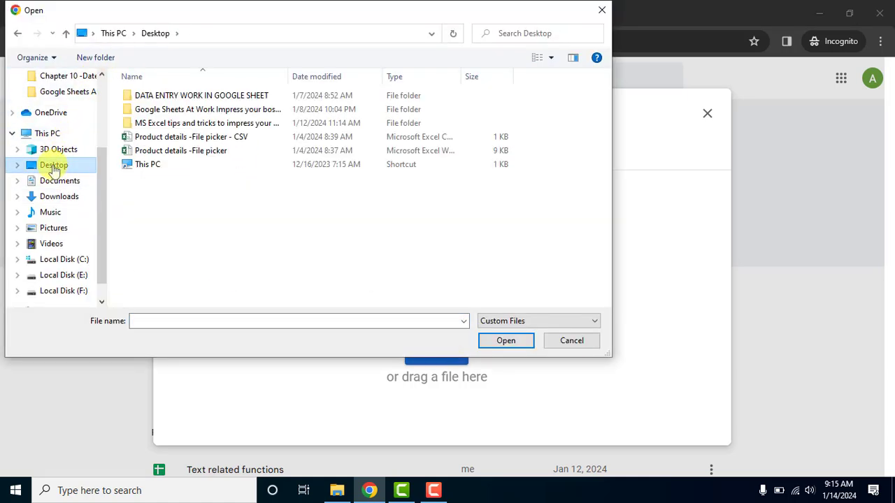
{"action": "double_click", "coordinate": [171, 110]}
{"action": "double_click", "coordinate": [174, 114]}
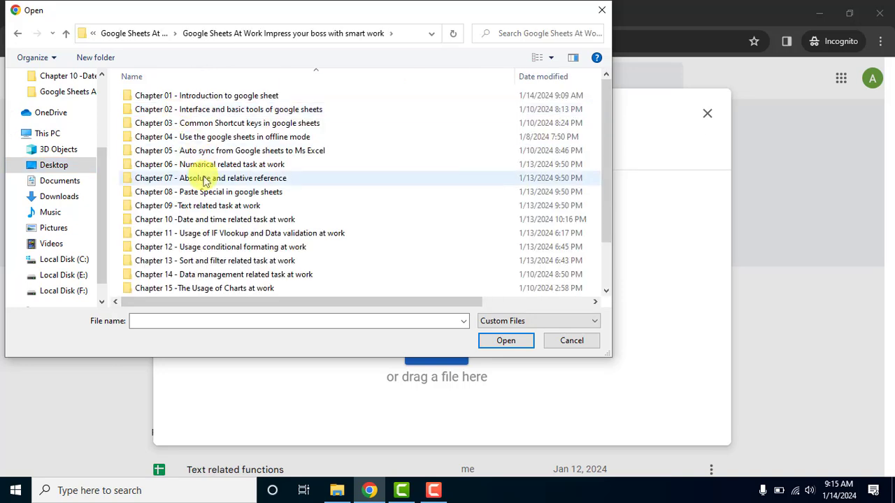
{"action": "double_click", "coordinate": [197, 238]}
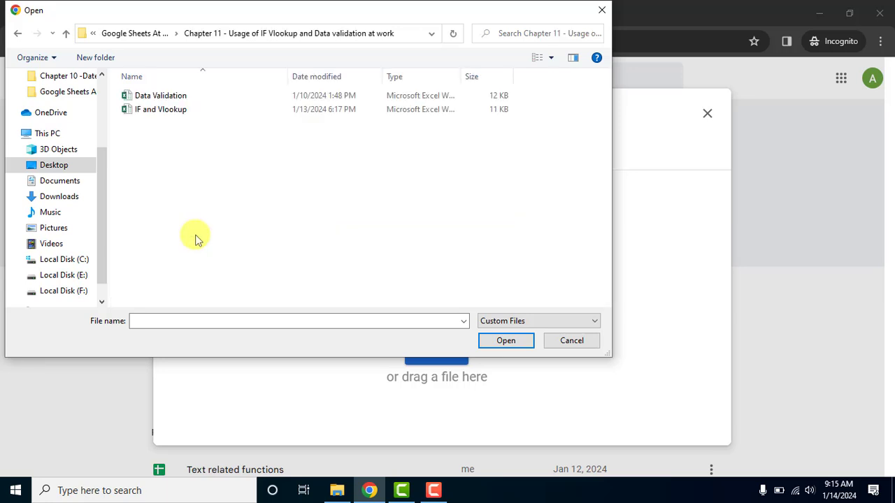
{"action": "left_click", "coordinate": [177, 112]}
{"action": "double_click", "coordinate": [178, 112]}
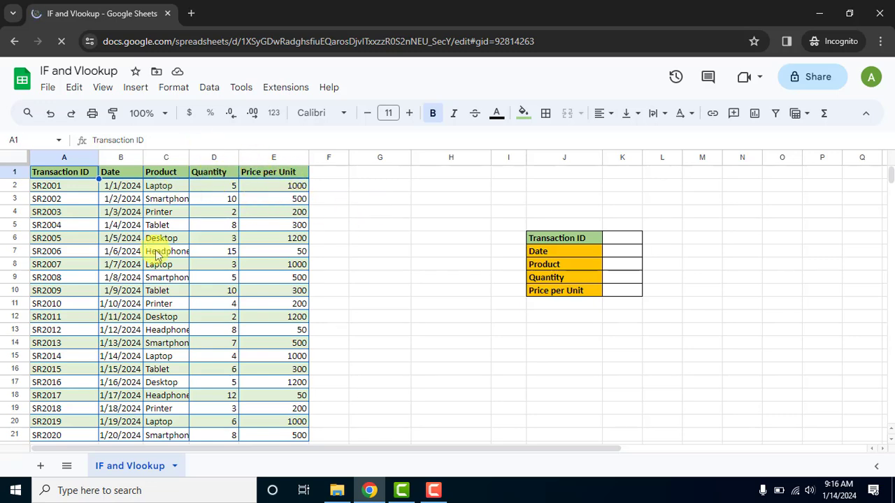
- Following the first question below the dataset, insert a column to the right of Price per Unit and head it "Total Sale"
{"action": "scroll", "coordinate": [142, 312], "scroll_direction": "down", "scroll_amount": 3}
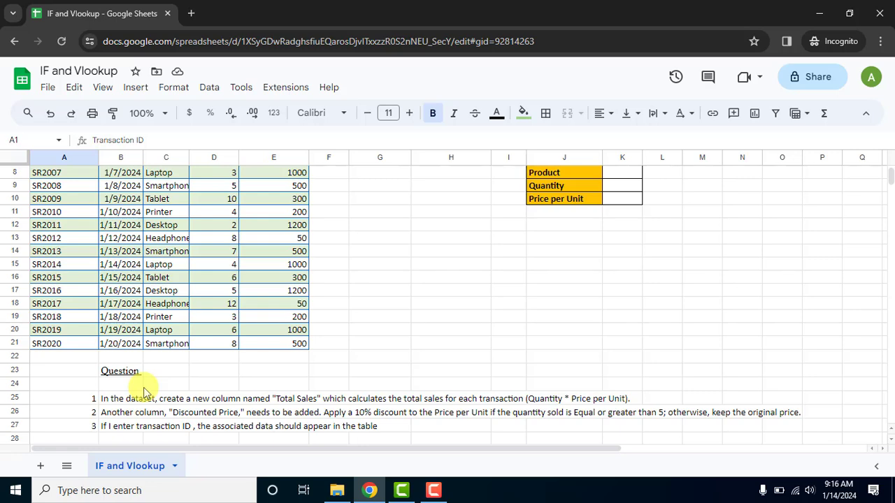
{"action": "scroll", "coordinate": [140, 393], "scroll_direction": "down", "scroll_amount": 1}
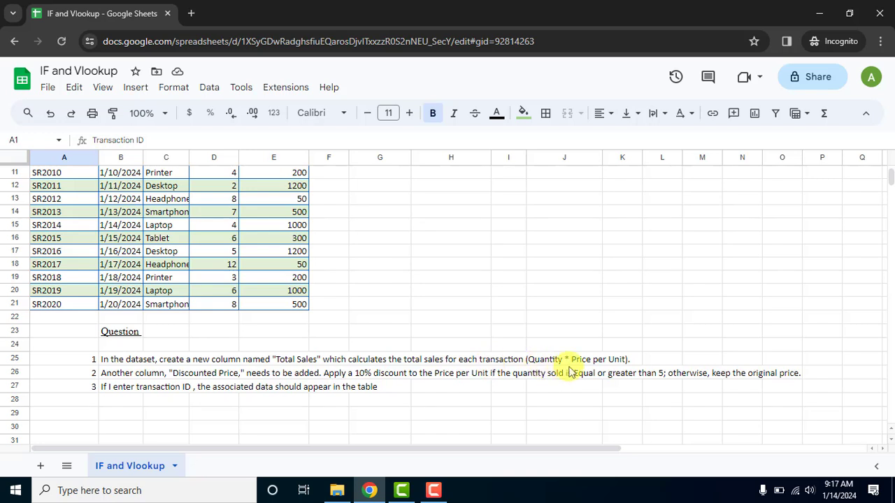
{"action": "scroll", "coordinate": [608, 371], "scroll_direction": "up", "scroll_amount": 3}
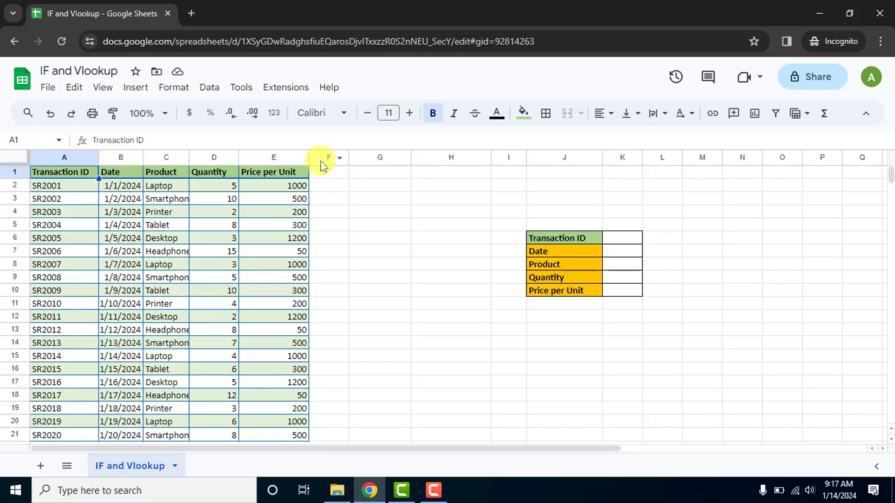
{"action": "left_click", "coordinate": [281, 157]}
{"action": "right_click", "coordinate": [280, 155]}
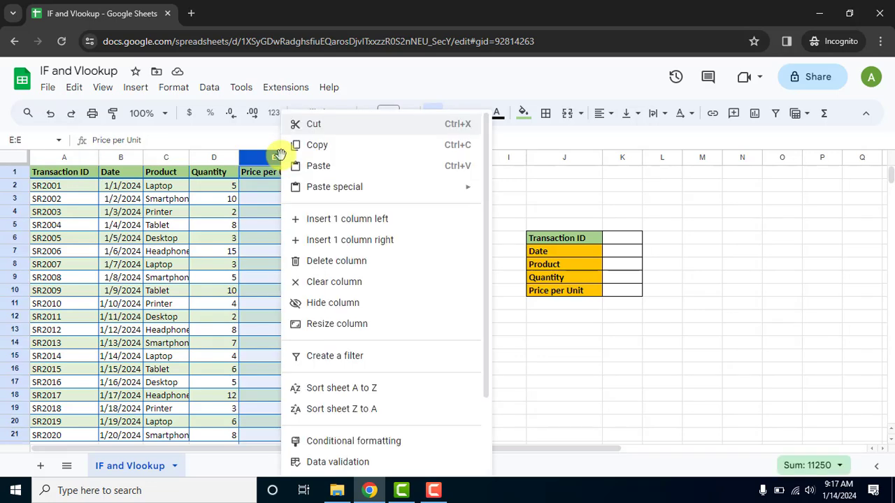
{"action": "left_click", "coordinate": [313, 239]}
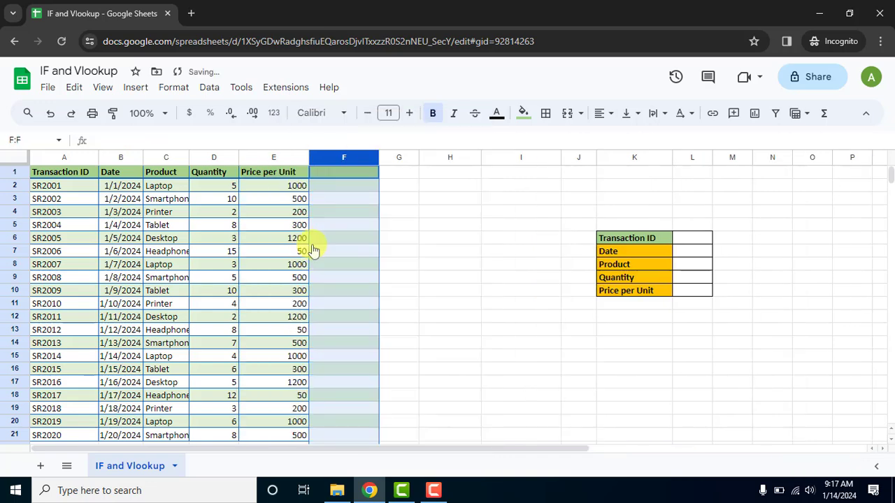
{"action": "left_click", "coordinate": [344, 174]}
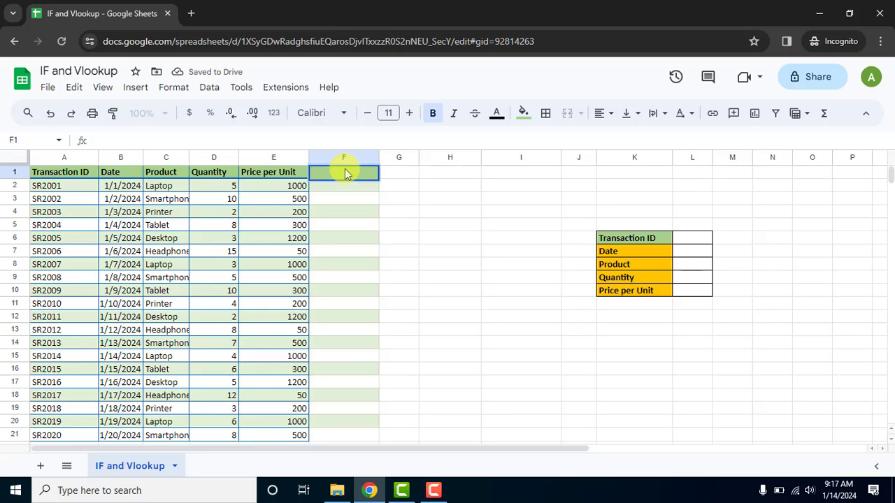
{"action": "type", "text": "Total Sale"}
{"action": "left_click", "coordinate": [355, 204]}
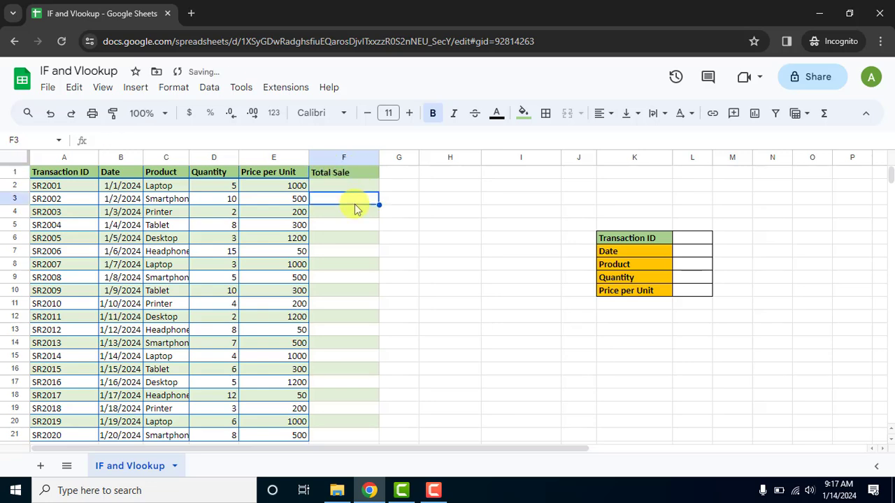
- Check the column name required by the first question and correct the header in F1 to "Total Sales"
{"action": "scroll", "coordinate": [354, 208], "scroll_direction": "down", "scroll_amount": 5}
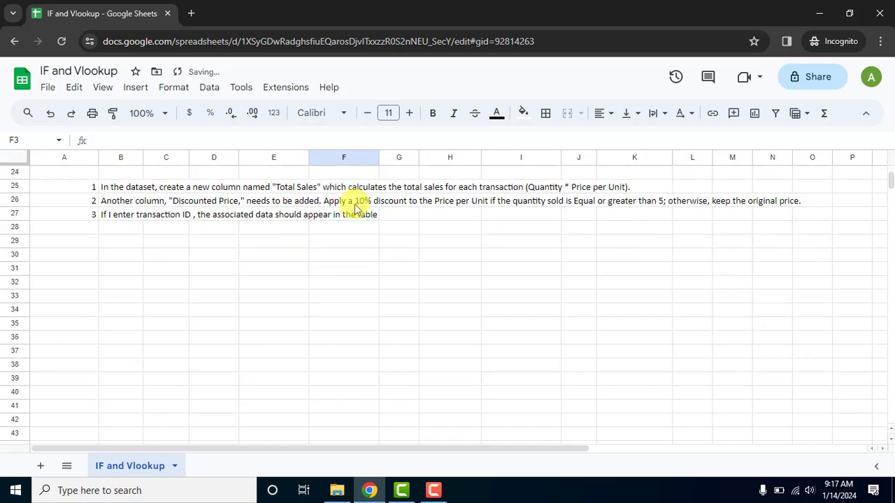
{"action": "scroll", "coordinate": [310, 203], "scroll_direction": "up", "scroll_amount": 5}
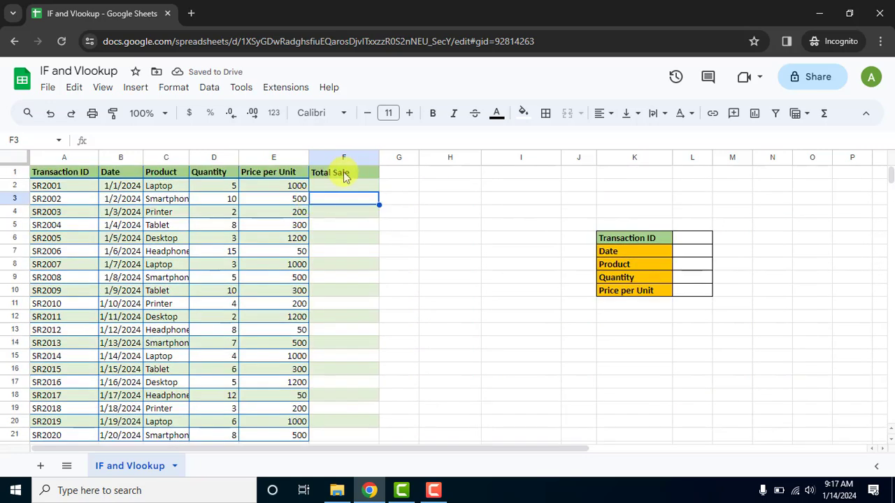
{"action": "left_click", "coordinate": [354, 175]}
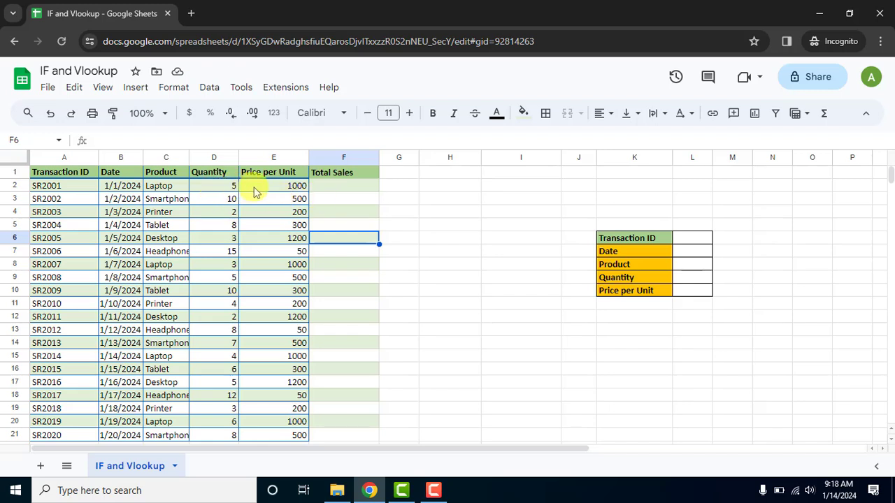
- Calculate the total sales in F2 with =D2*E2 and accept the suggested autofill for the remaining transactions
{"action": "left_click", "coordinate": [346, 186]}
{"action": "type", "text": "="}
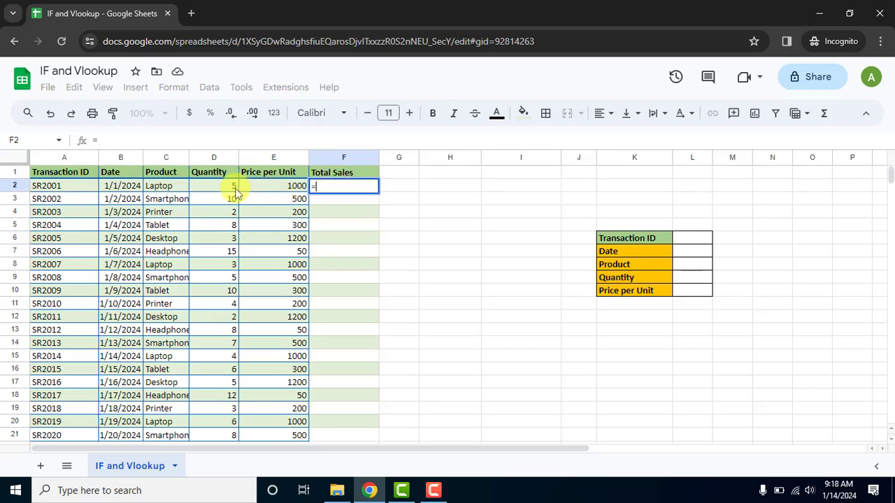
{"action": "left_click", "coordinate": [231, 186]}
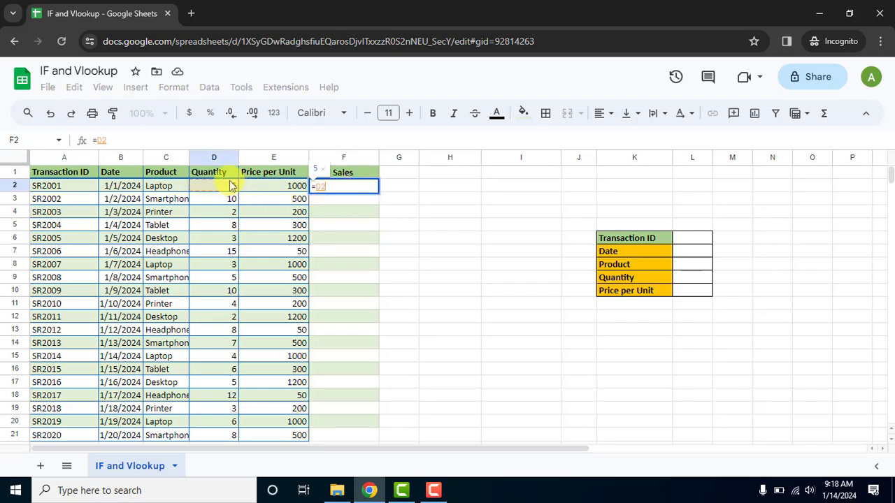
{"action": "type", "text": "*"}
{"action": "left_click", "coordinate": [252, 187]}
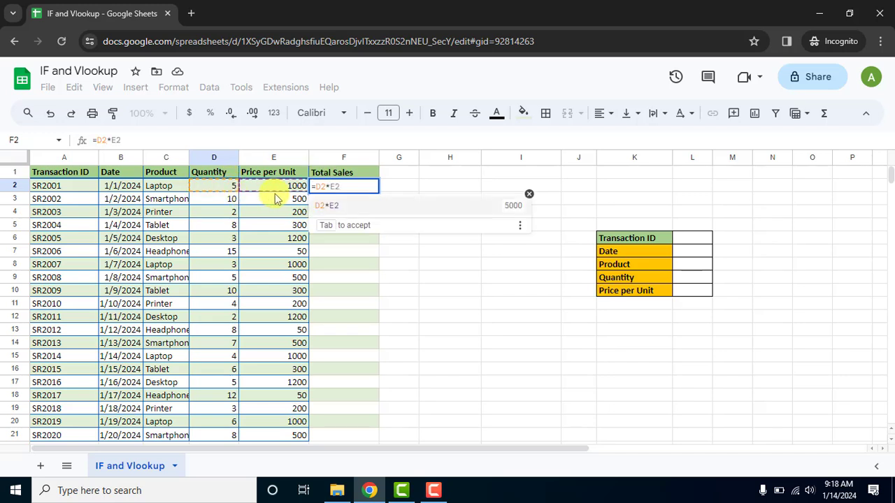
{"action": "left_click", "coordinate": [276, 187]}
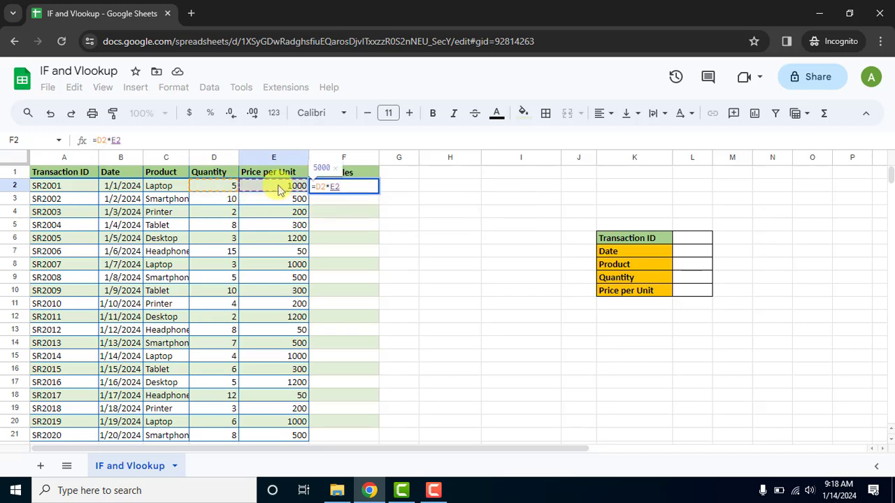
{"action": "key", "text": "Return"}
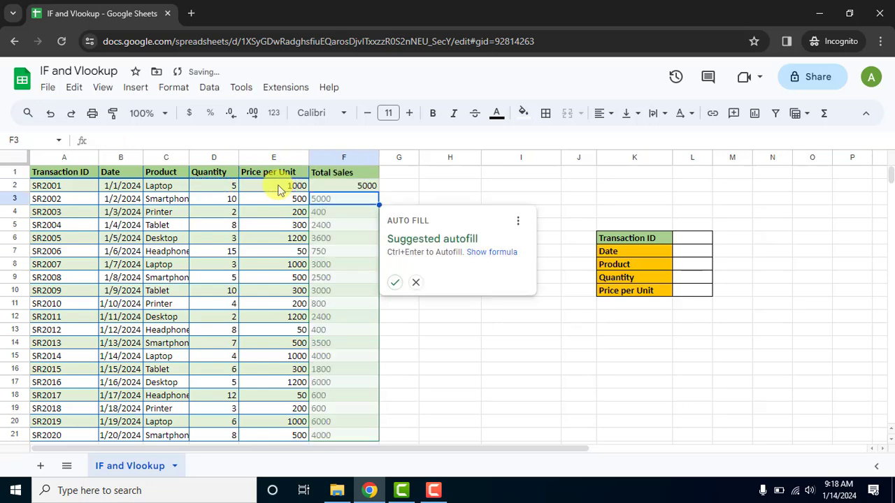
{"action": "left_click", "coordinate": [395, 282]}
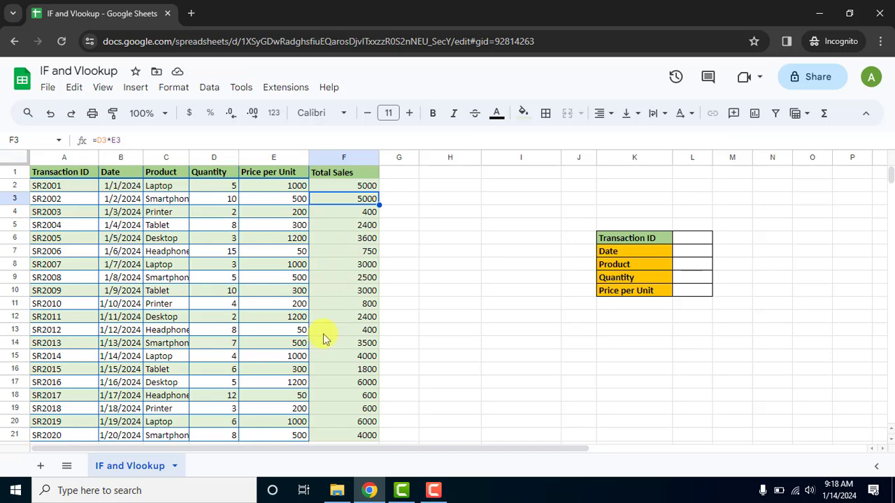
- Read the second question below the dataset for the Net Sale column's discount rule and compare it with the table
{"action": "scroll", "coordinate": [324, 339], "scroll_direction": "down", "scroll_amount": 2}
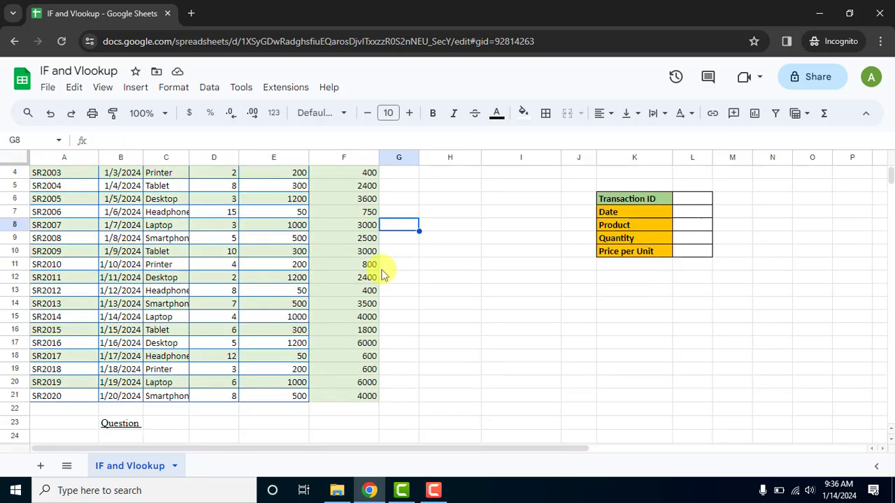
{"action": "scroll", "coordinate": [380, 266], "scroll_direction": "down", "scroll_amount": 2}
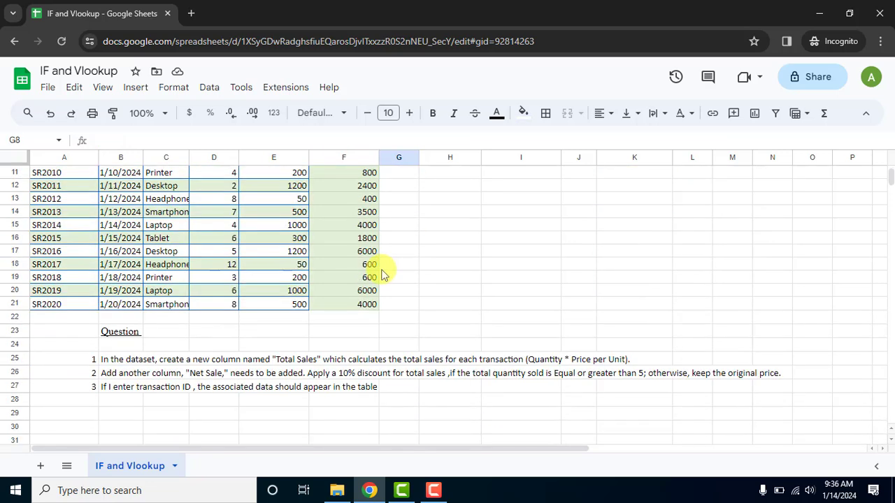
{"action": "scroll", "coordinate": [383, 273], "scroll_direction": "down", "scroll_amount": 1}
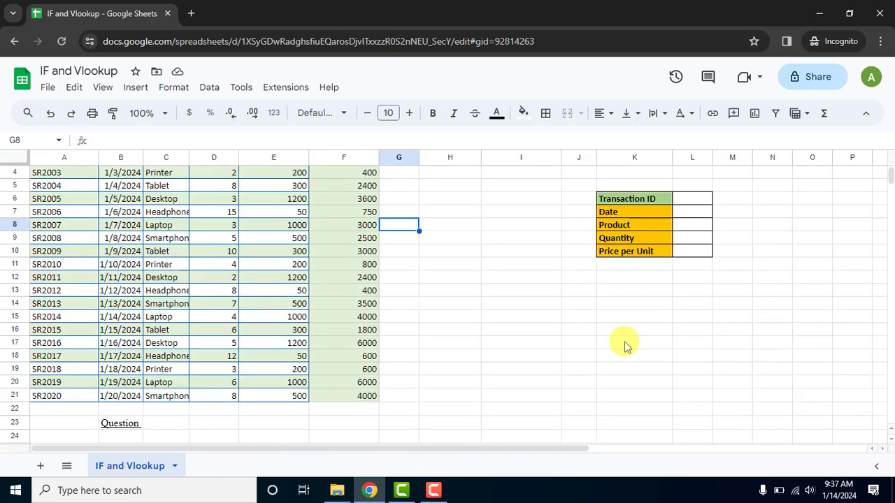
{"action": "scroll", "coordinate": [627, 347], "scroll_direction": "up", "scroll_amount": 3}
{"action": "scroll", "coordinate": [627, 348], "scroll_direction": "up", "scroll_amount": 1}
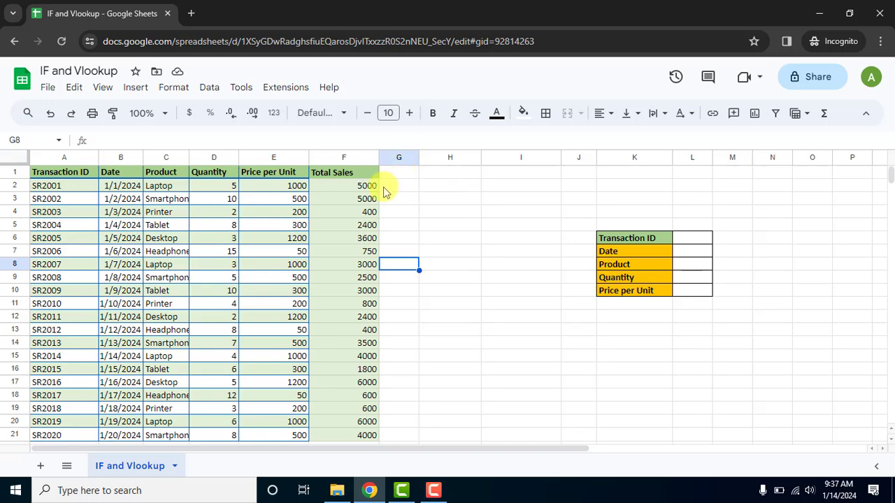
{"action": "scroll", "coordinate": [383, 192], "scroll_direction": "down", "scroll_amount": 3}
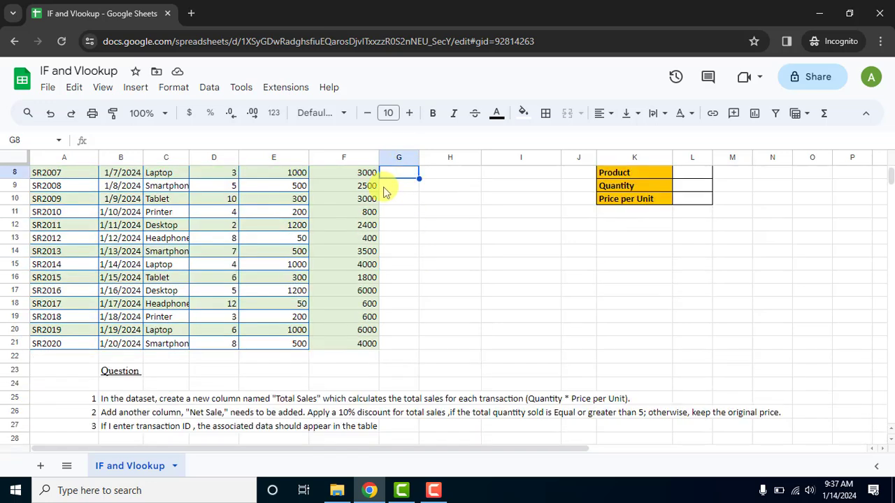
{"action": "scroll", "coordinate": [383, 187], "scroll_direction": "up", "scroll_amount": 3}
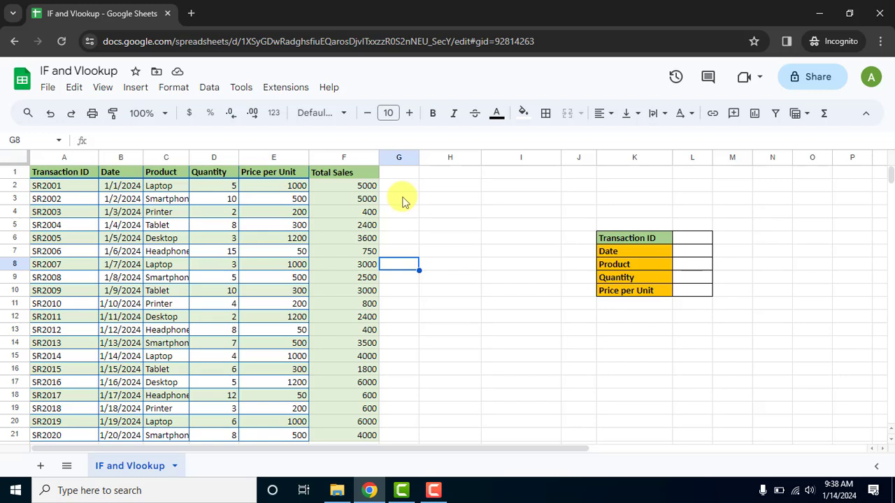
- Insert a column to the right of Total Sales and enter "Net Sale" as its header in G1
{"action": "left_click", "coordinate": [398, 172]}
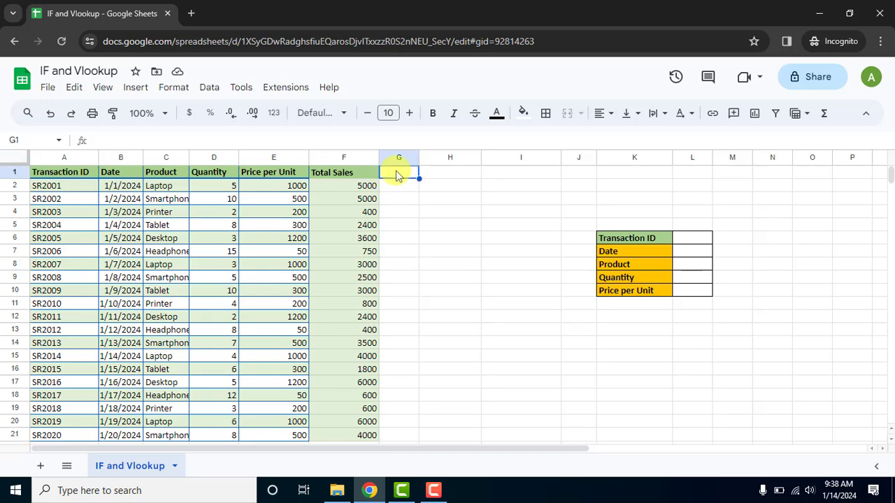
{"action": "left_click", "coordinate": [330, 154]}
{"action": "right_click", "coordinate": [330, 153]}
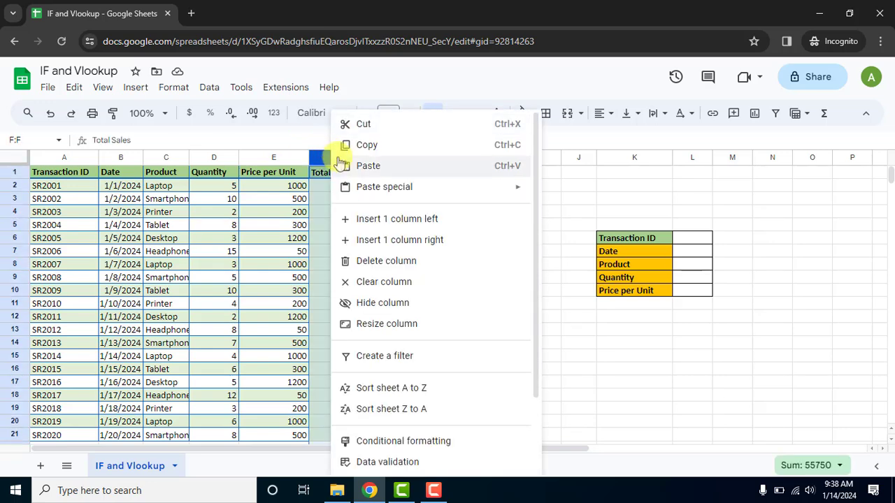
{"action": "left_click", "coordinate": [355, 237]}
{"action": "left_click", "coordinate": [405, 171]}
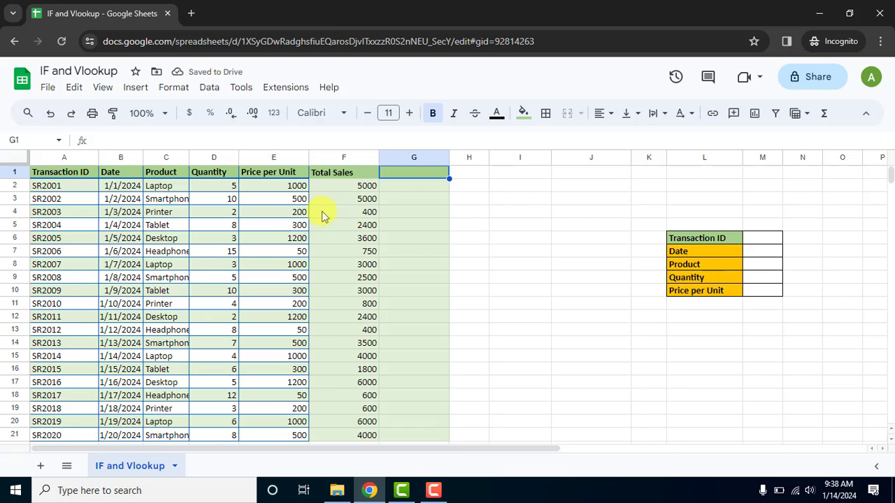
{"action": "type", "text": "Net Sa"}
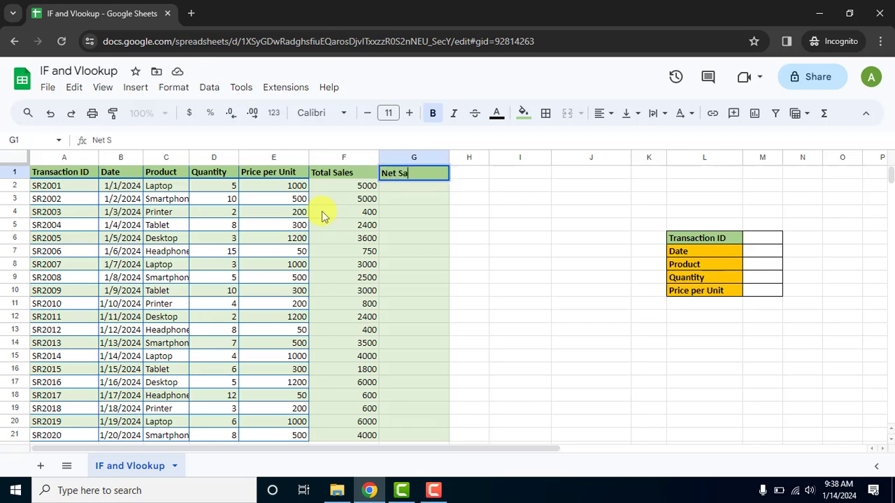
{"action": "type", "text": "le"}
{"action": "left_click", "coordinate": [369, 229]}
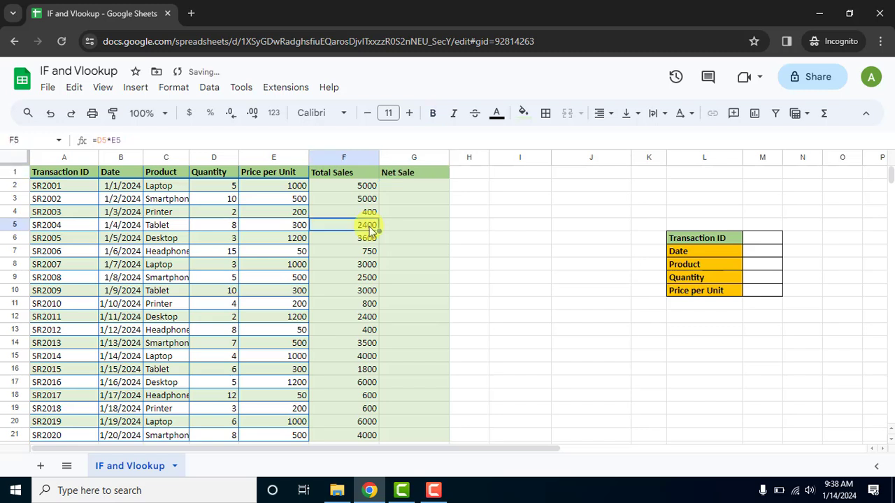
- Calculate the net sale in G2 with =if(D2>=5,F2*.9,F2) and fill the formula down for the remaining transactions
{"action": "left_click", "coordinate": [420, 189]}
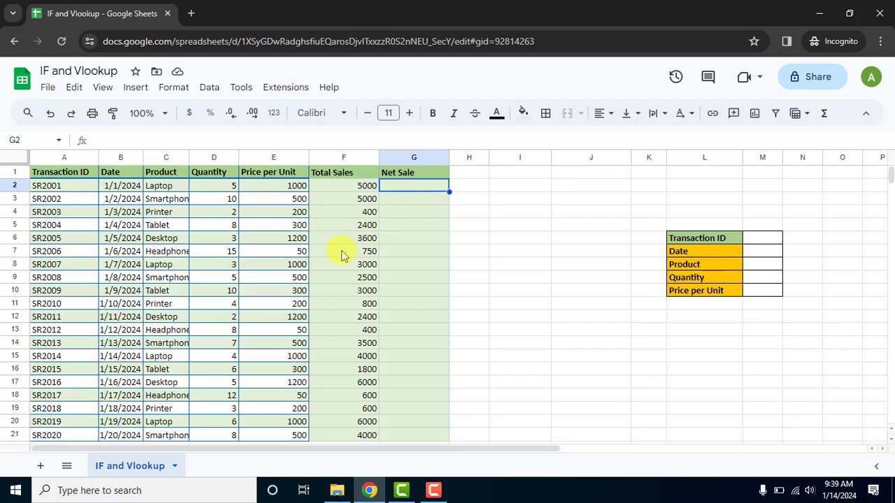
{"action": "type", "text": "=i"}
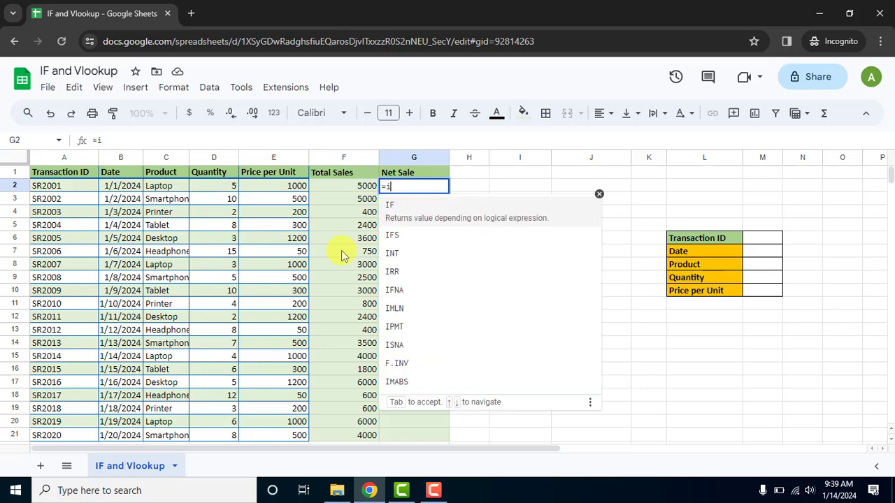
{"action": "type", "text": "f("}
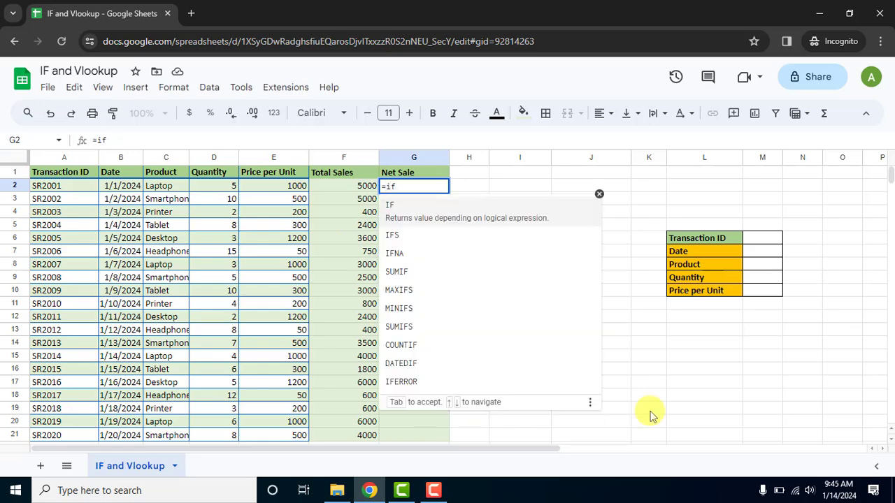
{"action": "type", "text": "("}
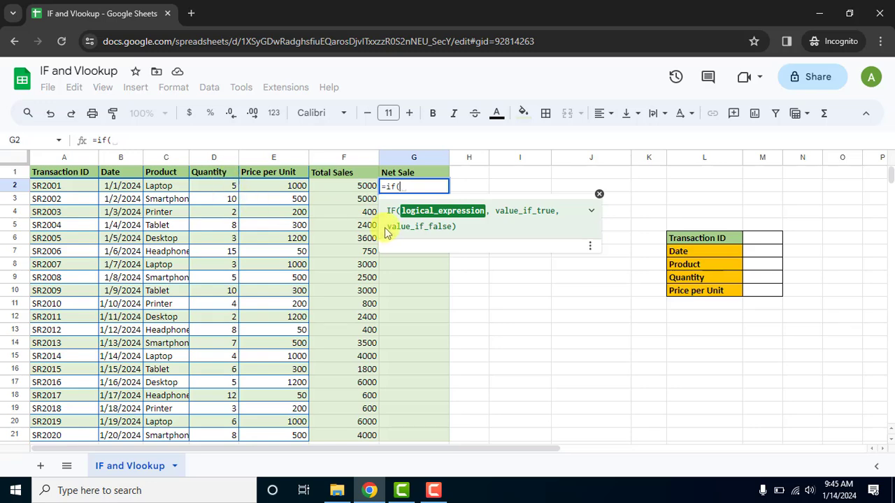
{"action": "left_click", "coordinate": [225, 189]}
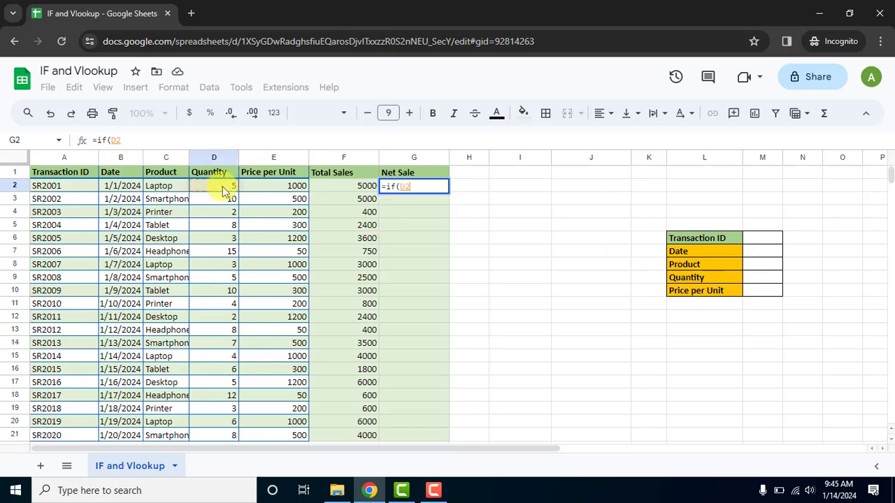
{"action": "type", "text": ">"}
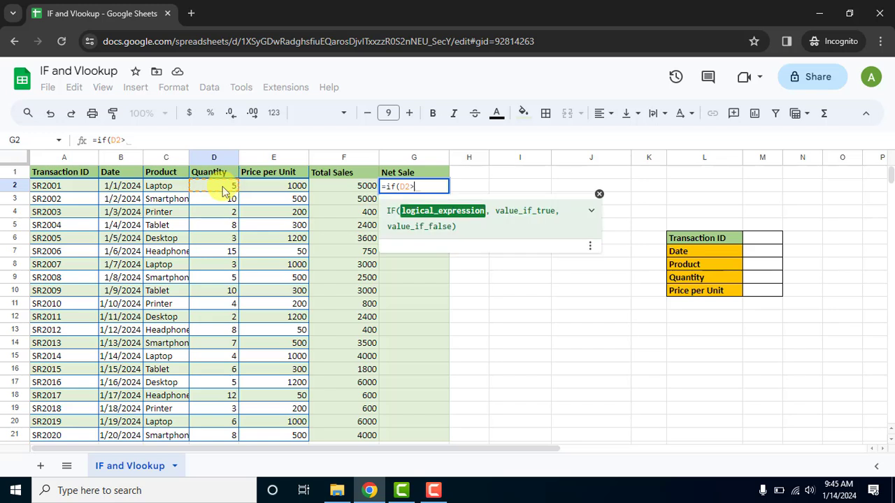
{"action": "type", "text": "=5"}
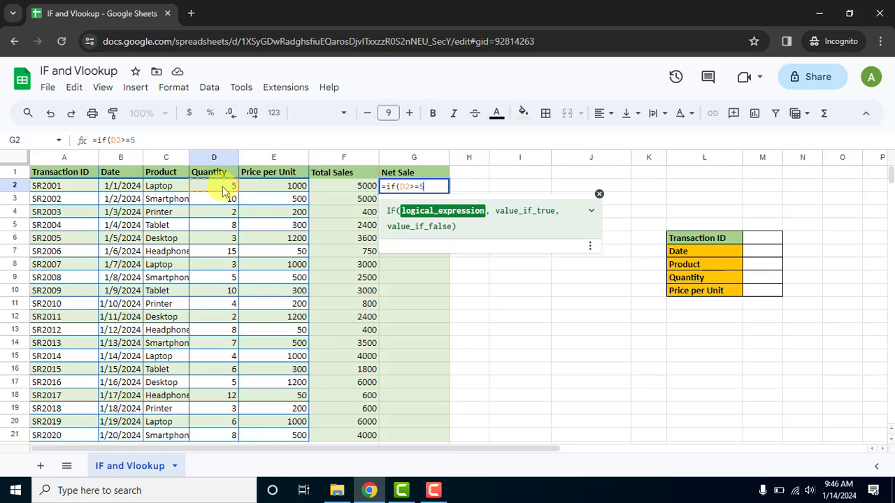
{"action": "type", "text": ","}
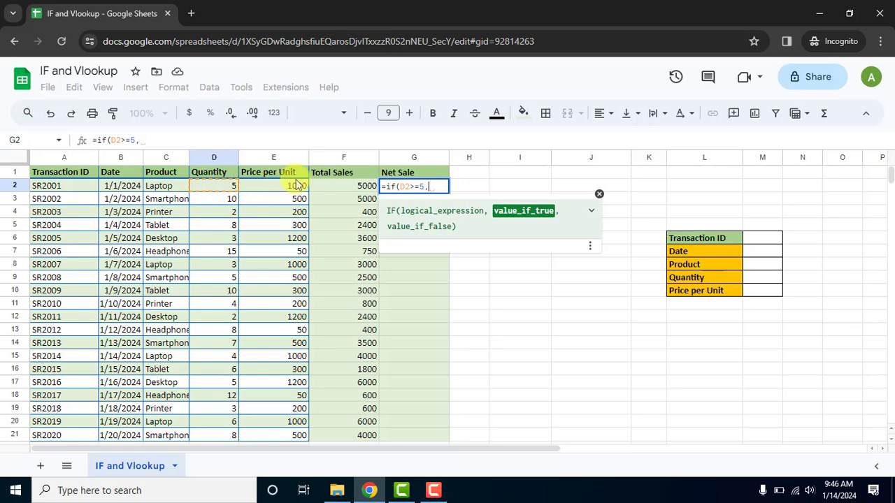
{"action": "left_click", "coordinate": [327, 186]}
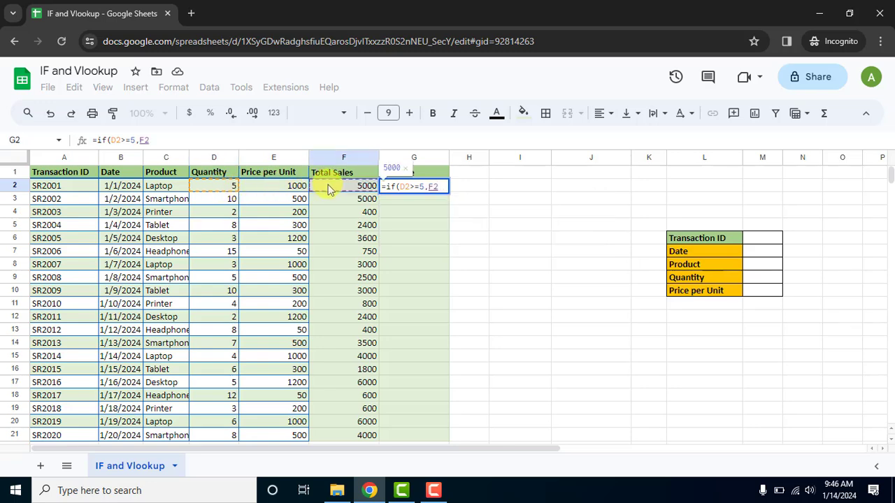
{"action": "type", "text": "*.9"}
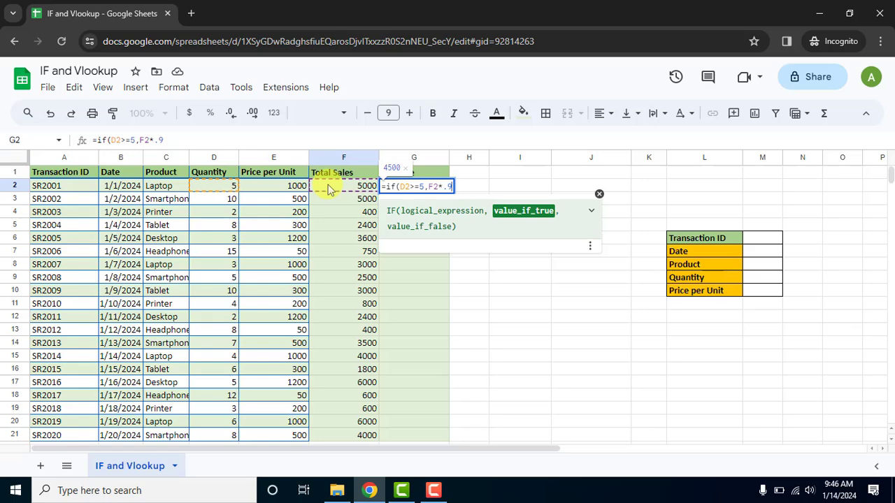
{"action": "type", "text": ","}
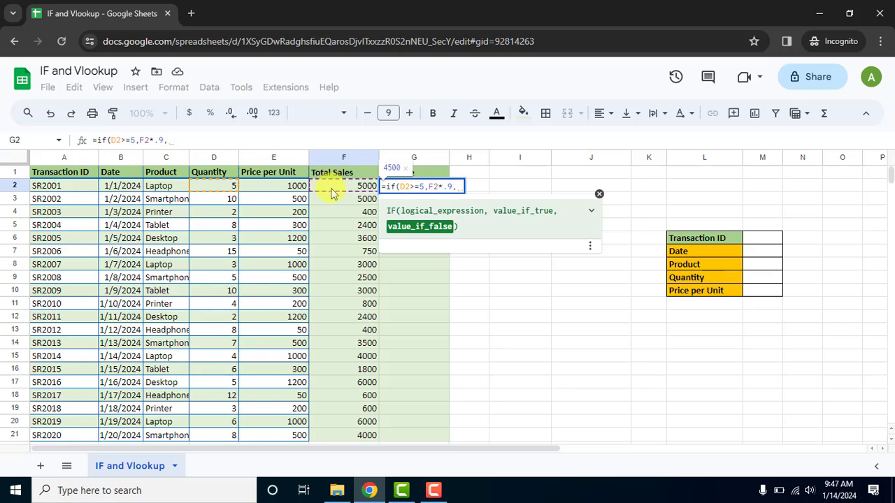
{"action": "left_click", "coordinate": [330, 188]}
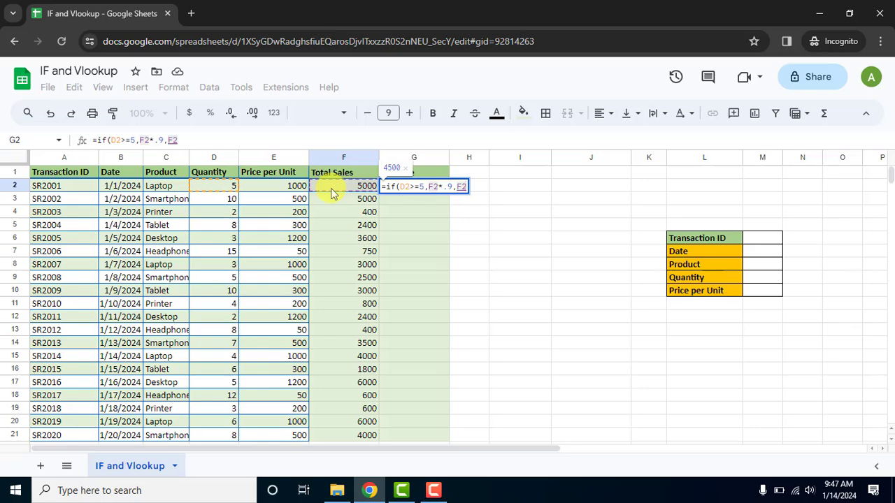
{"action": "type", "text": ")"}
{"action": "key", "text": "Return"}
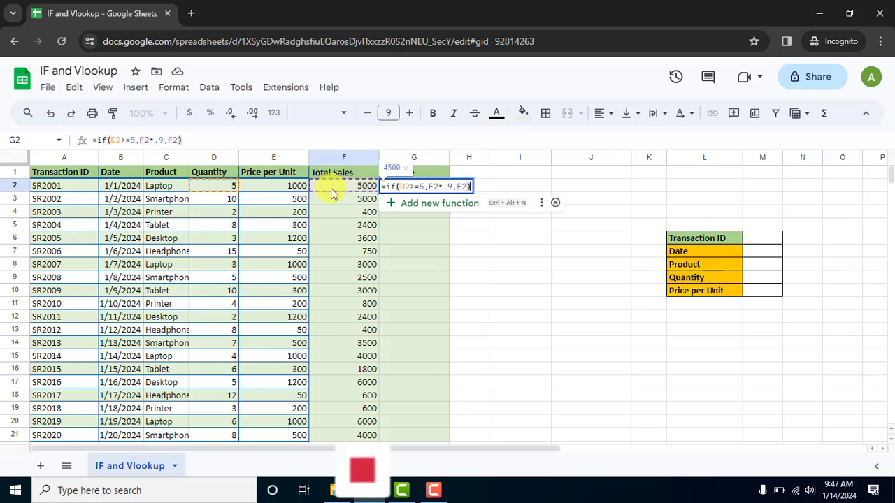
{"action": "left_click", "coordinate": [428, 186]}
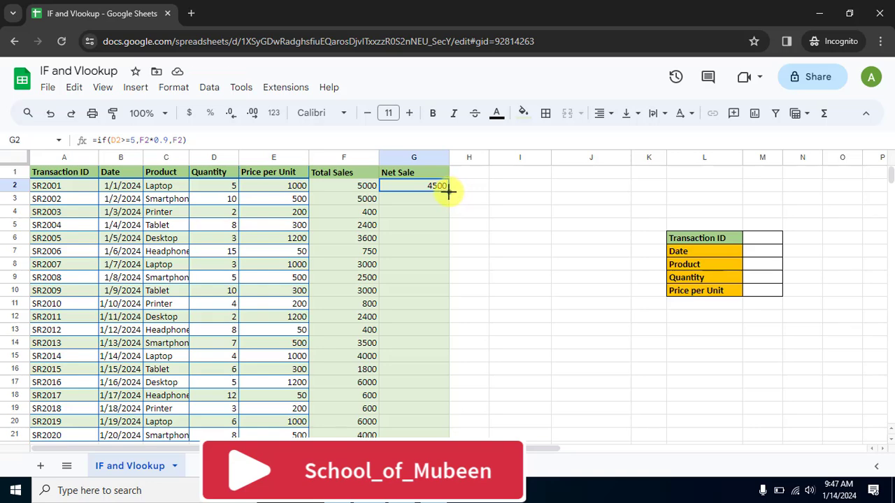
{"action": "double_click", "coordinate": [448, 191]}
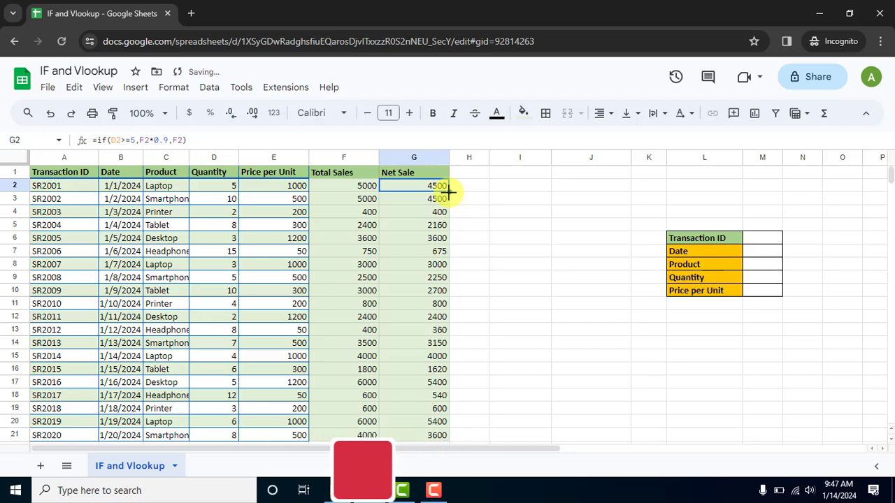
- Compare the quantities and Total Sales with the Net Sale results in the first rows to check the discount rule
{"action": "left_click", "coordinate": [216, 187]}
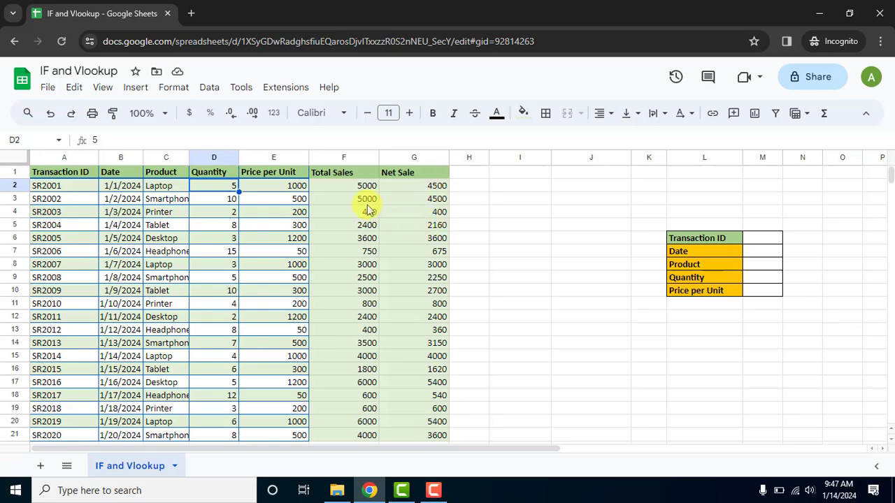
{"action": "left_click", "coordinate": [233, 200]}
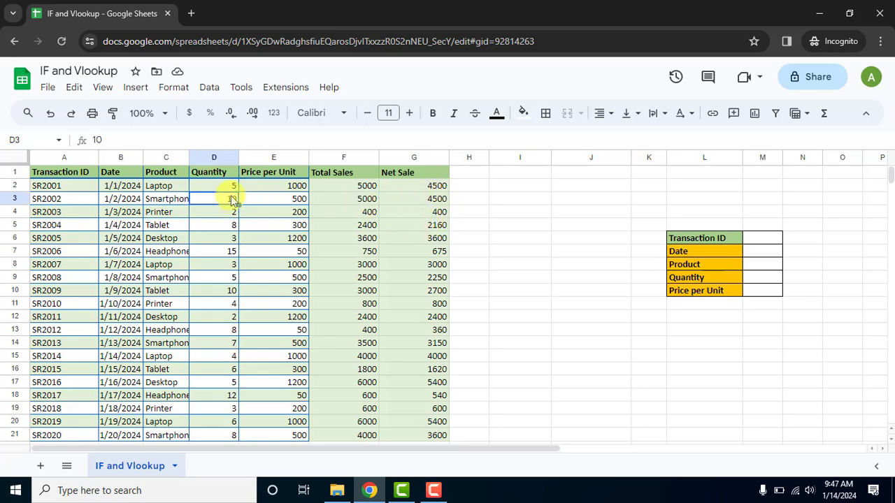
{"action": "left_click", "coordinate": [232, 214]}
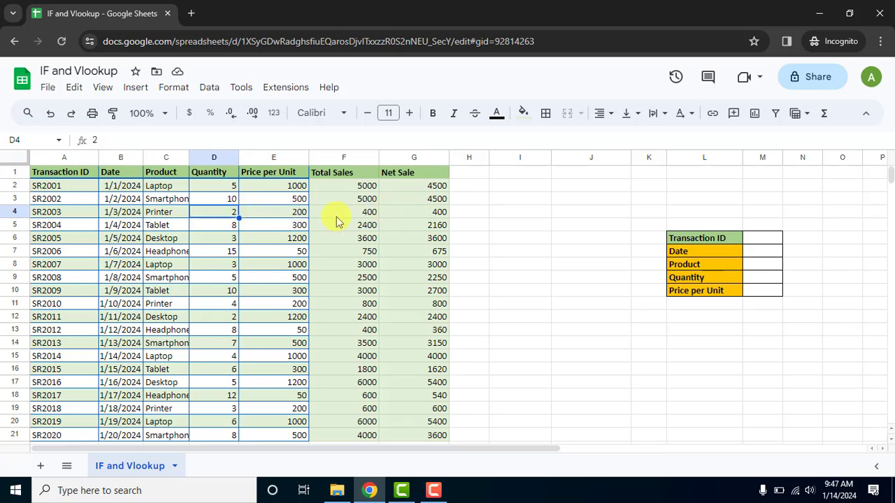
{"action": "left_click", "coordinate": [367, 218]}
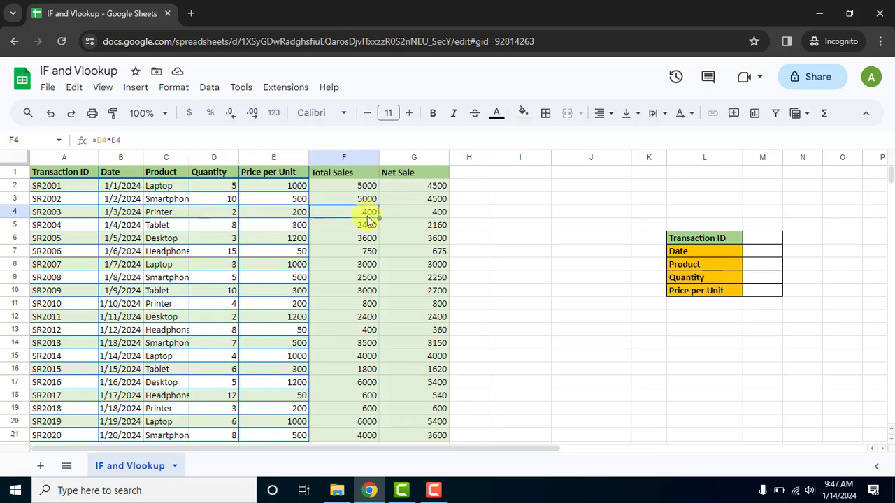
{"action": "left_click", "coordinate": [430, 217]}
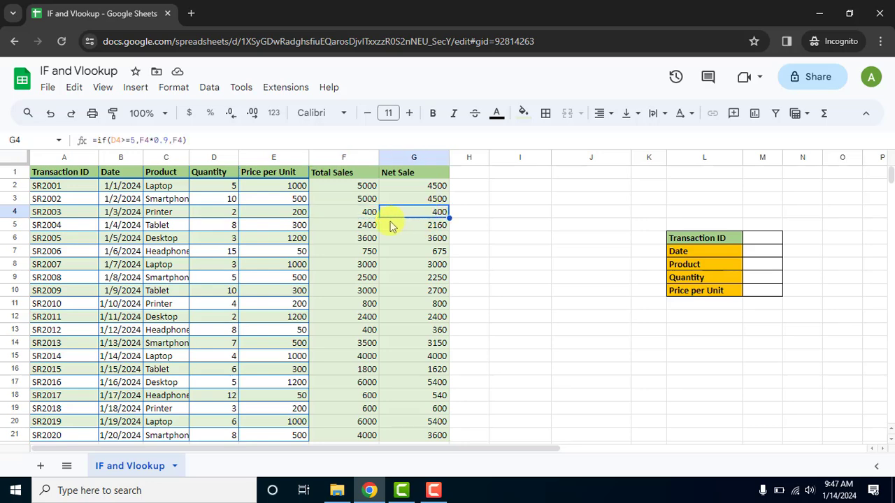
{"action": "left_click", "coordinate": [225, 227]}
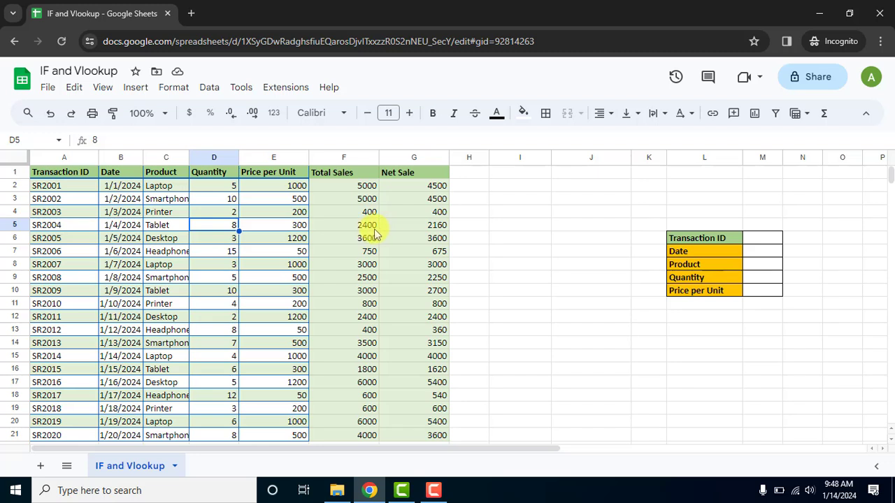
{"action": "left_click", "coordinate": [422, 243]}
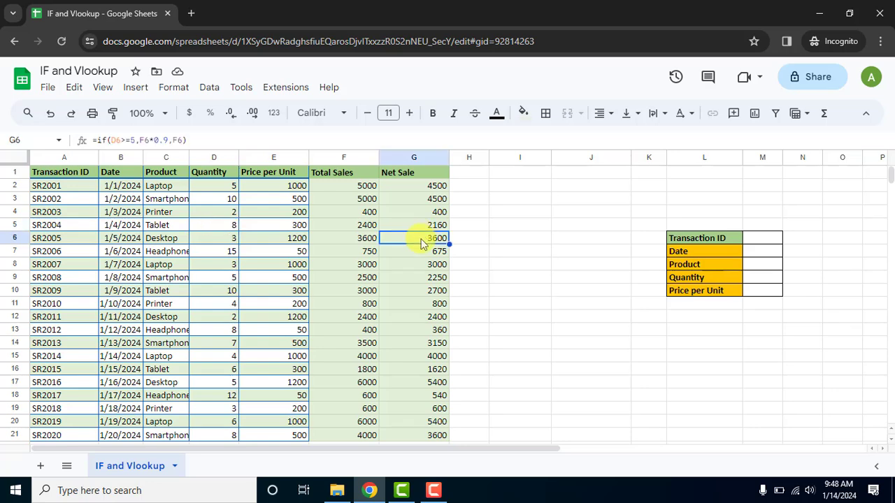
{"action": "scroll", "coordinate": [419, 246], "scroll_direction": "down", "scroll_amount": 1}
{"action": "scroll", "coordinate": [402, 250], "scroll_direction": "up", "scroll_amount": 1}
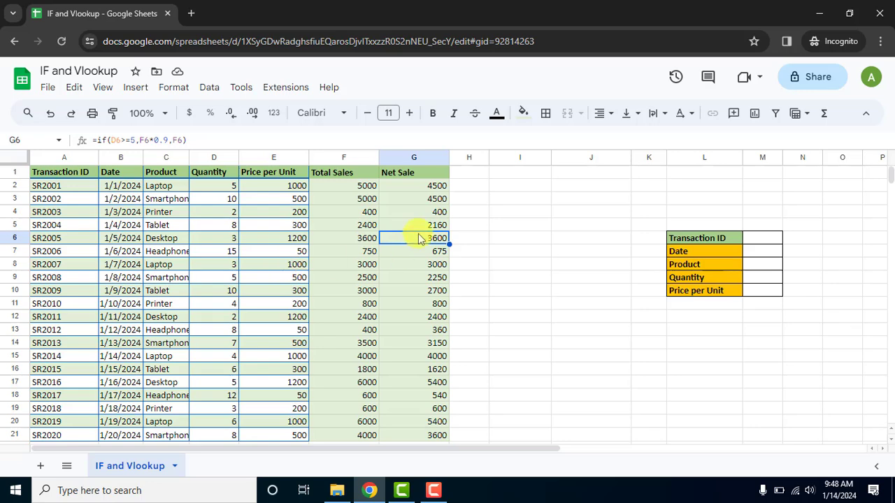
- Change the quantity in D4 to 5 to test the discount formula in the Net Sale column
{"action": "left_click", "coordinate": [361, 212]}
{"action": "left_click", "coordinate": [228, 212]}
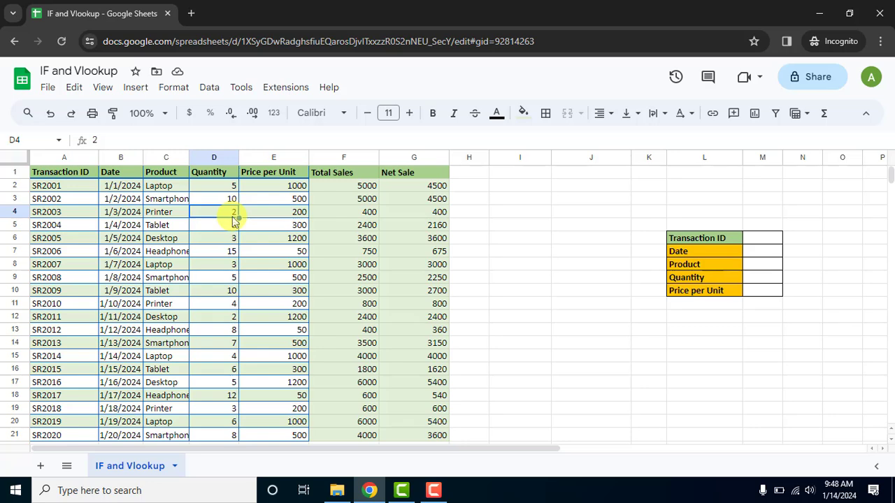
{"action": "type", "text": "5"}
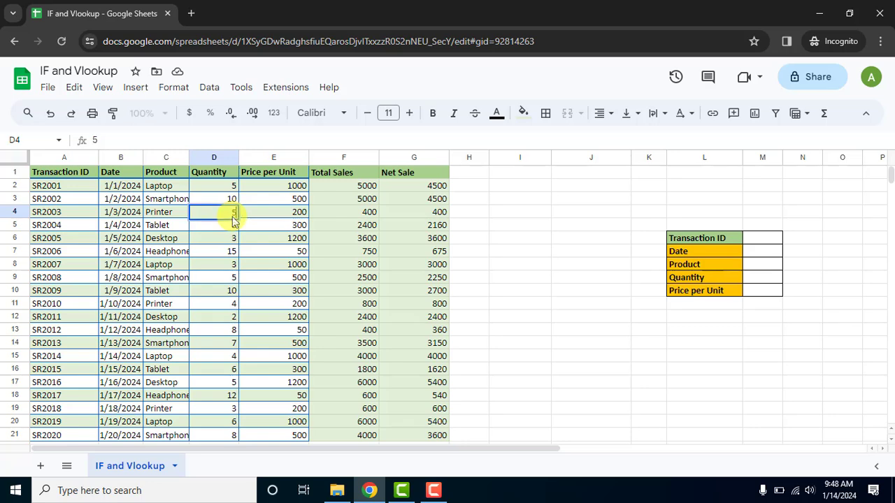
{"action": "key", "text": "Return"}
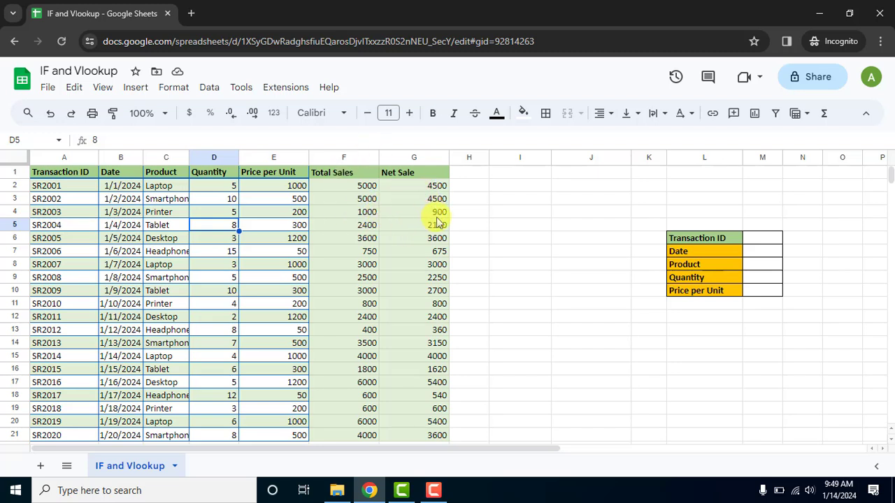
- Read the third question below the dataset about showing the data associated with an entered transaction ID
{"action": "scroll", "coordinate": [437, 220], "scroll_direction": "down", "scroll_amount": 3}
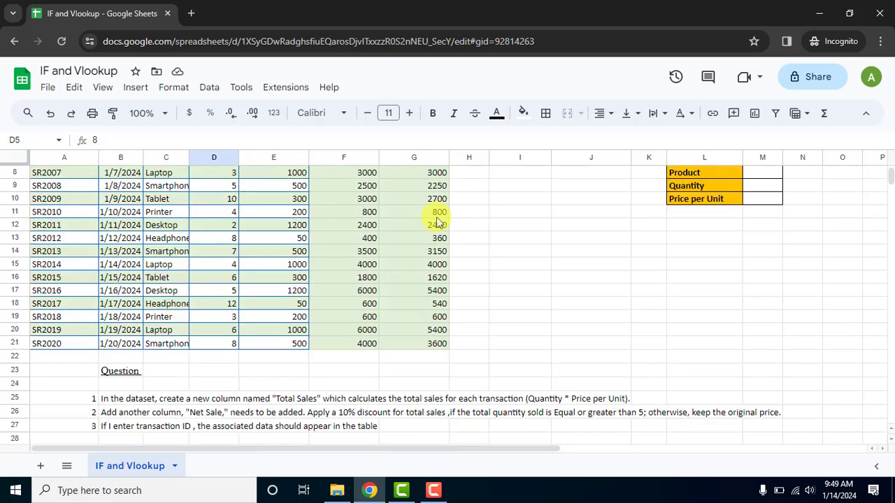